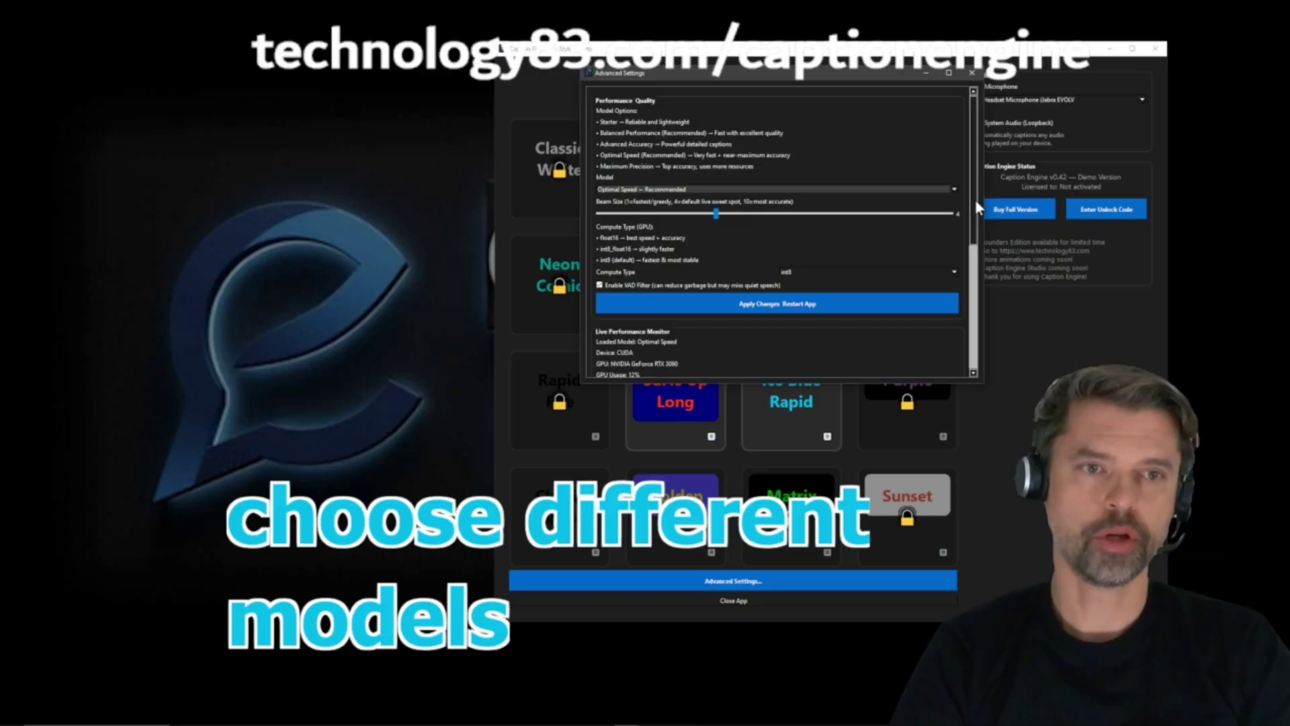
pyautogui.moveTo(975, 199); pyautogui.dragTo(975, 288)
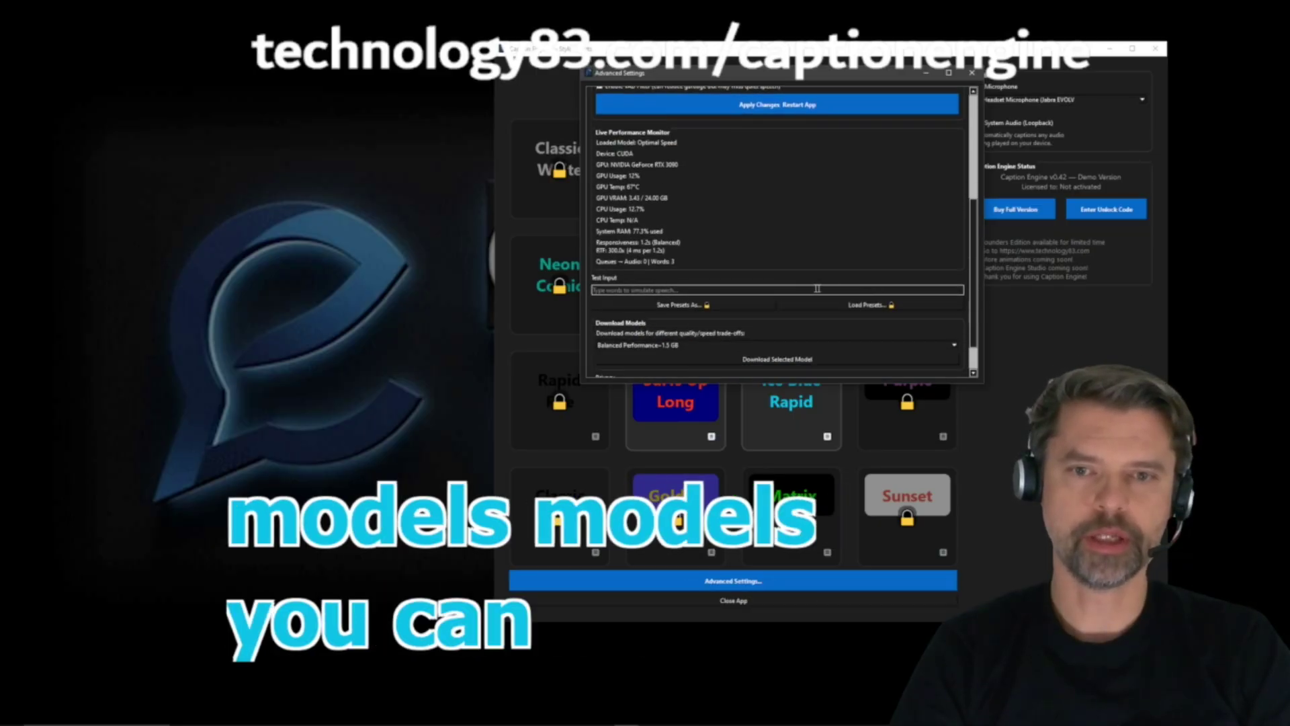
pyautogui.click(751, 345)
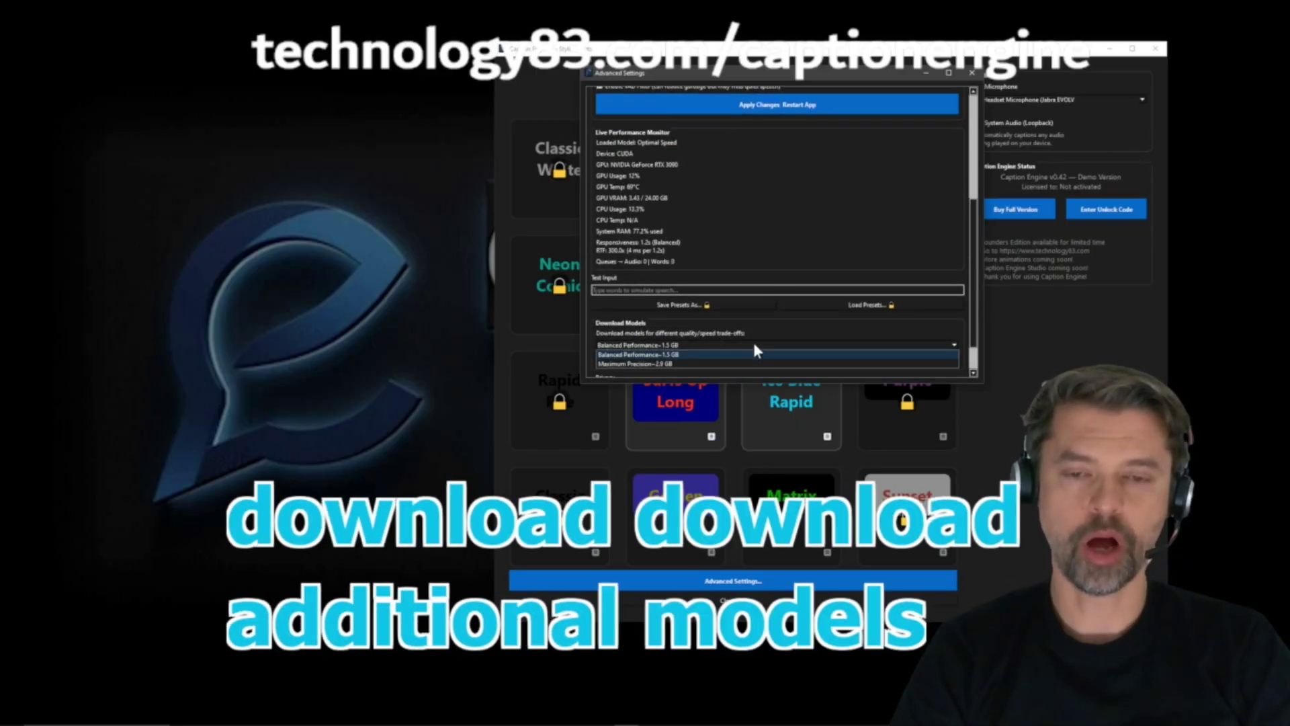
pyautogui.click(749, 360)
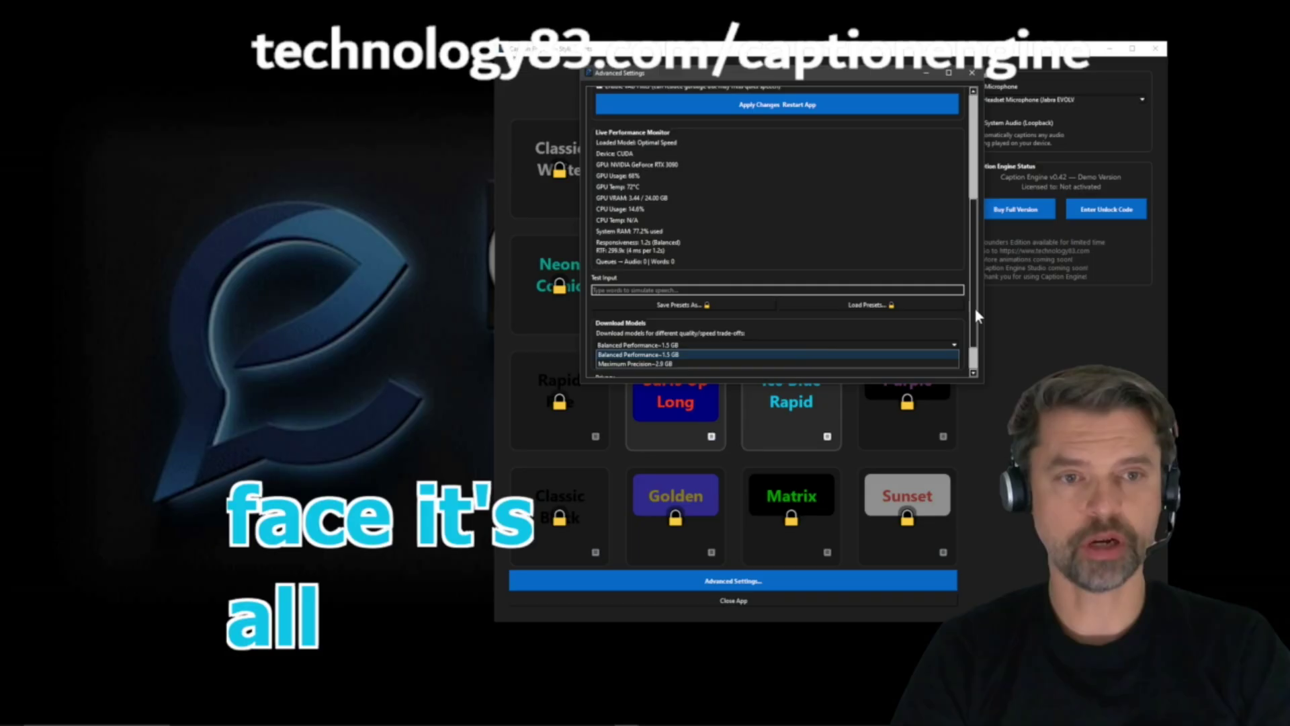
pyautogui.scroll(-2, 976, 310)
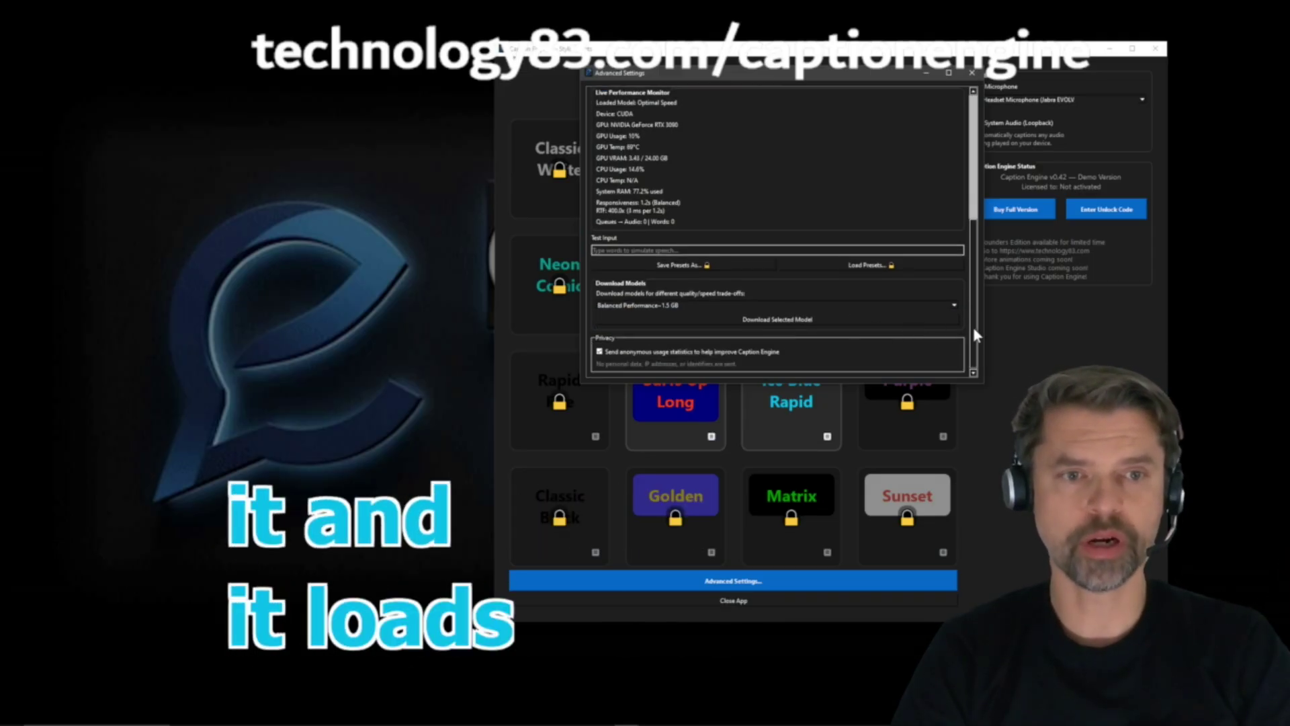
pyautogui.scroll(4, 972, 327)
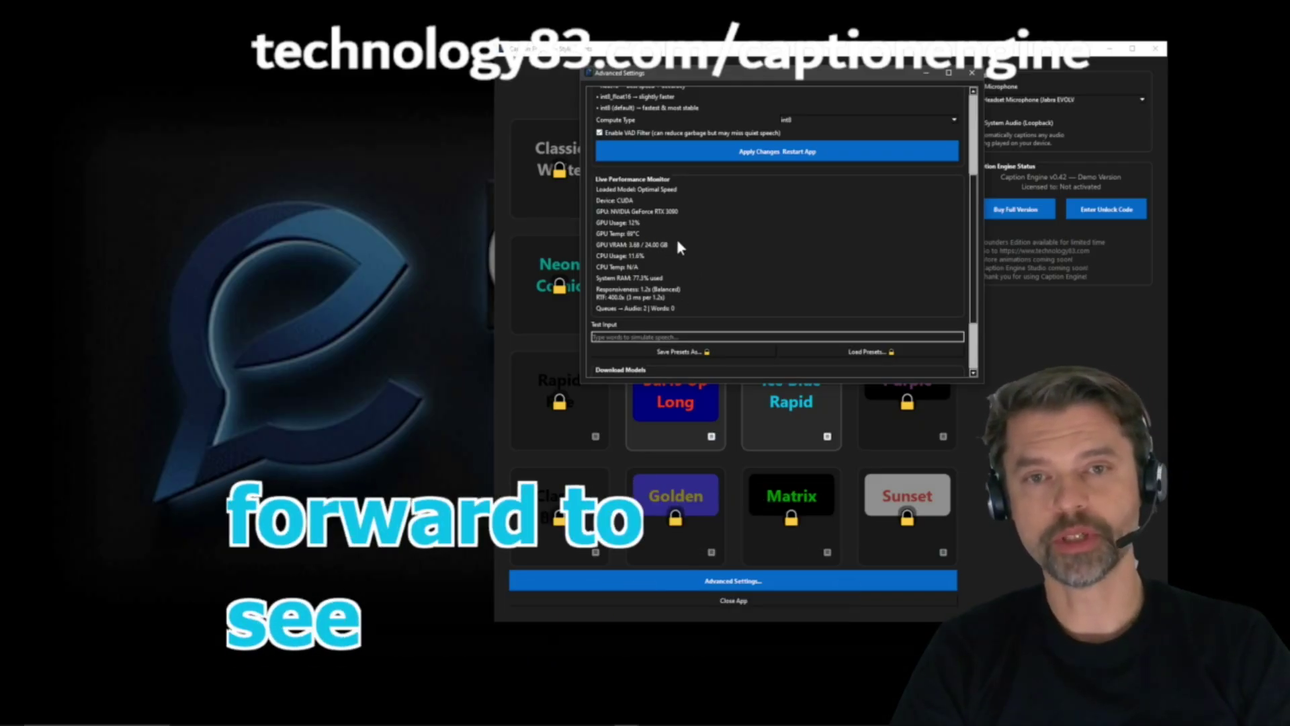
pyautogui.scroll(4, 967, 240)
pyautogui.scroll(1, 967, 240)
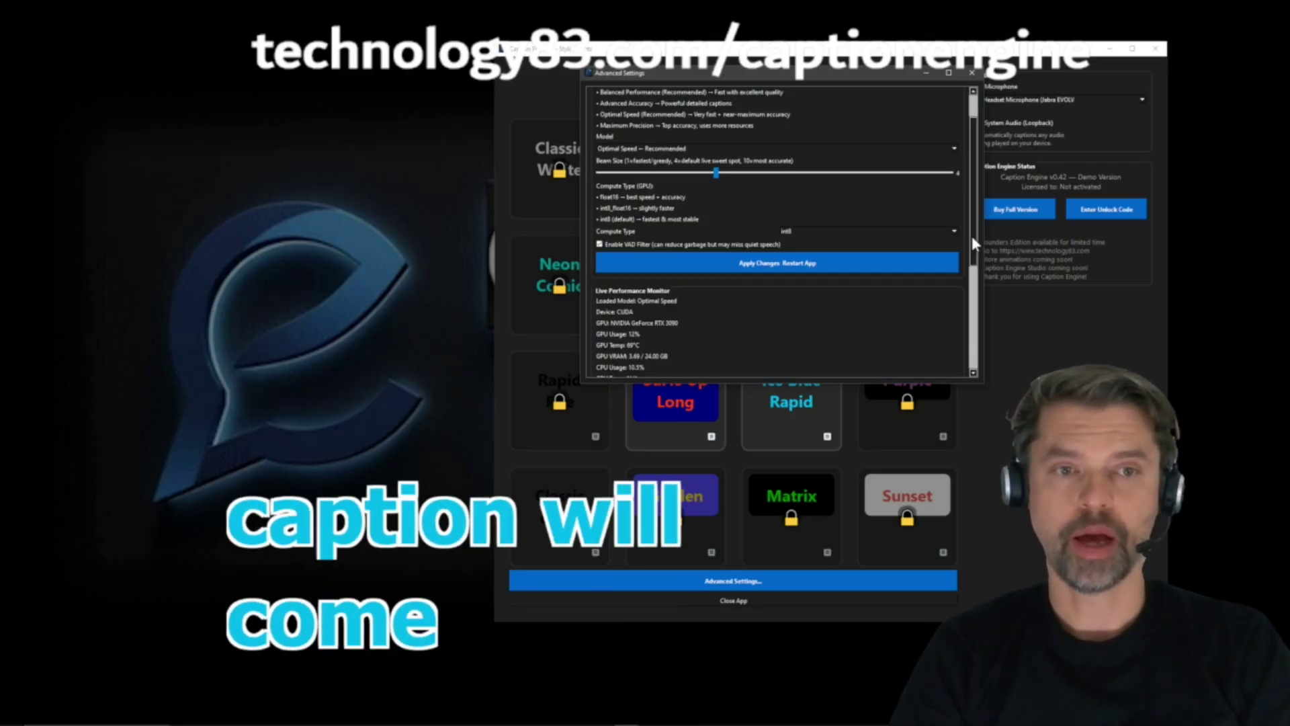
pyautogui.scroll(1, 972, 236)
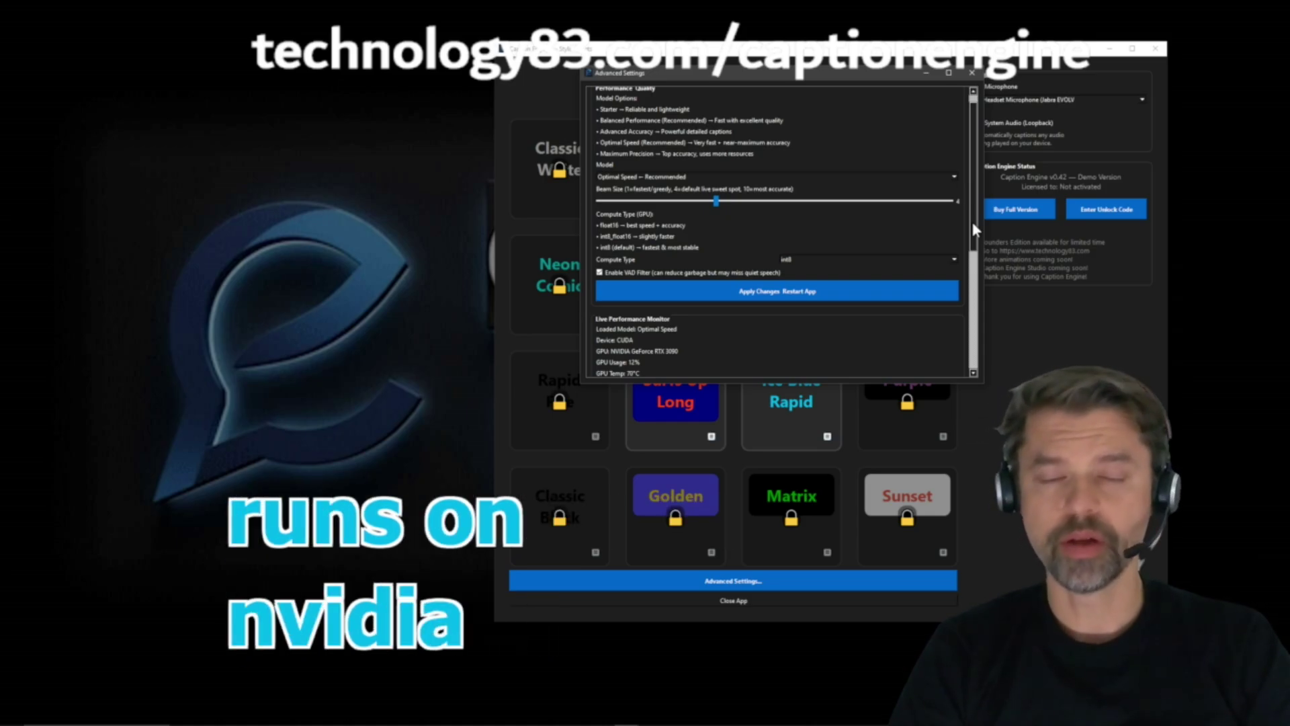
# Step: Close the Advanced Settings window with its X to return to the caption presets
pyautogui.click(970, 72)
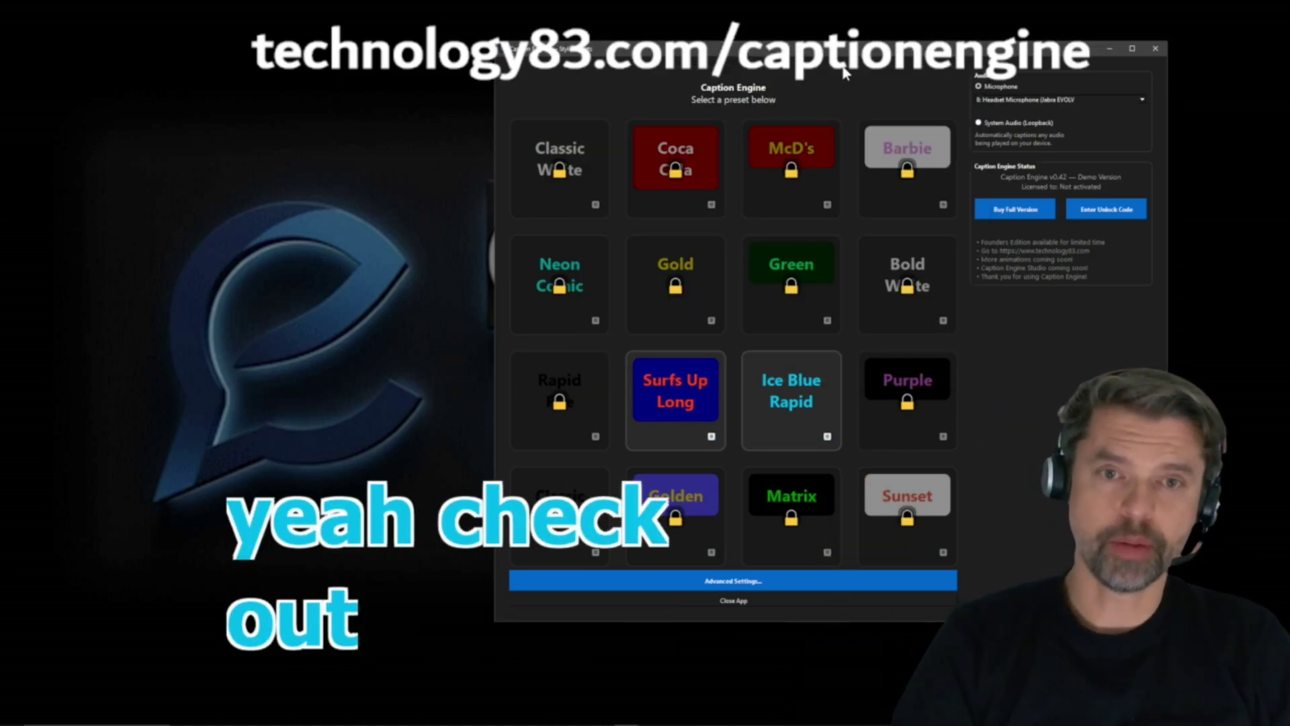